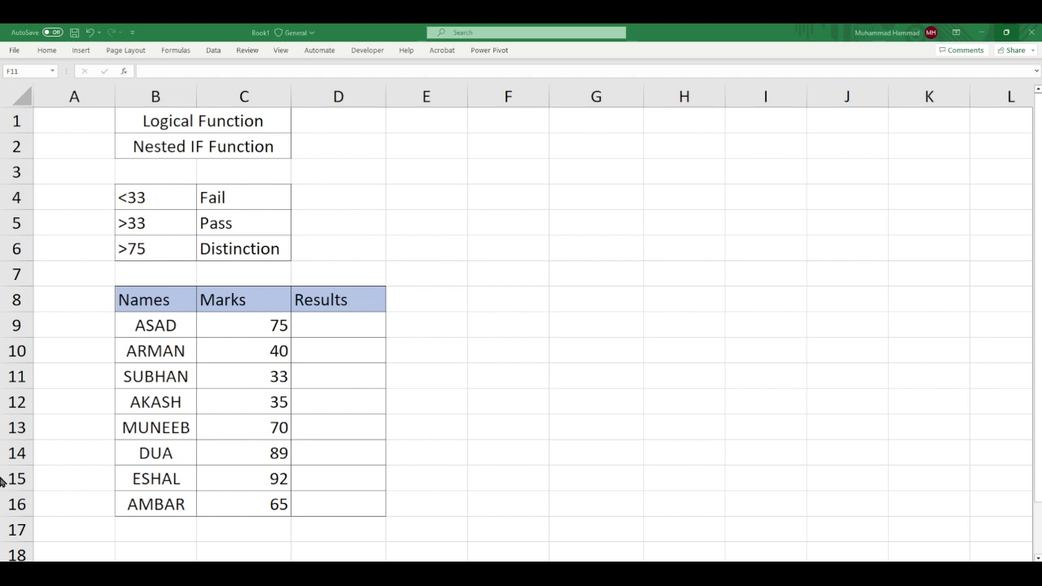
# Begin D9's formula as =IF(C9>75,"Distintion",IF so marks above 75 return Distintion.
pyautogui.click(339, 326)
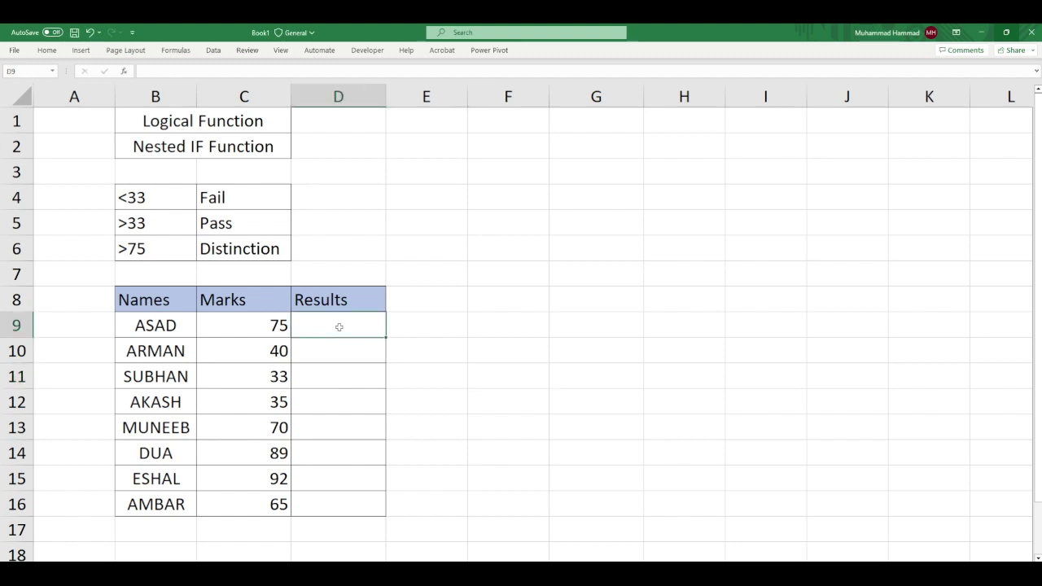
pyautogui.write('=if(')
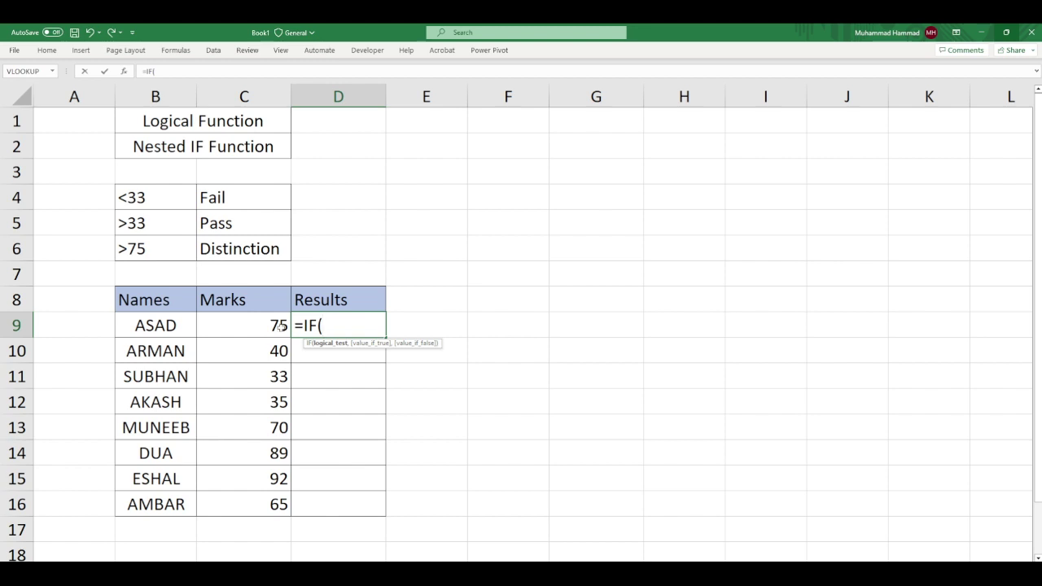
pyautogui.click(279, 325)
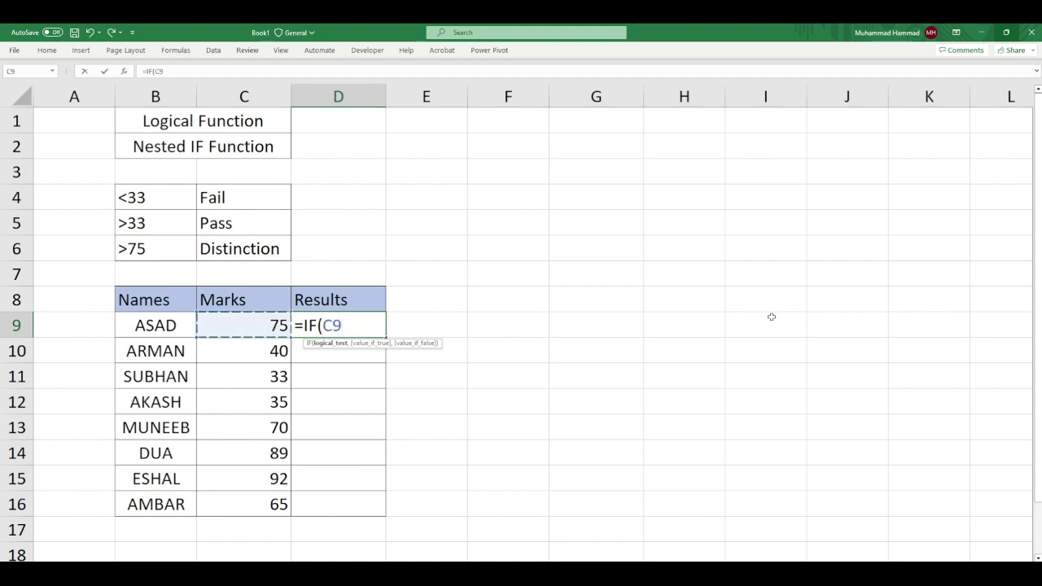
pyautogui.write('>75')
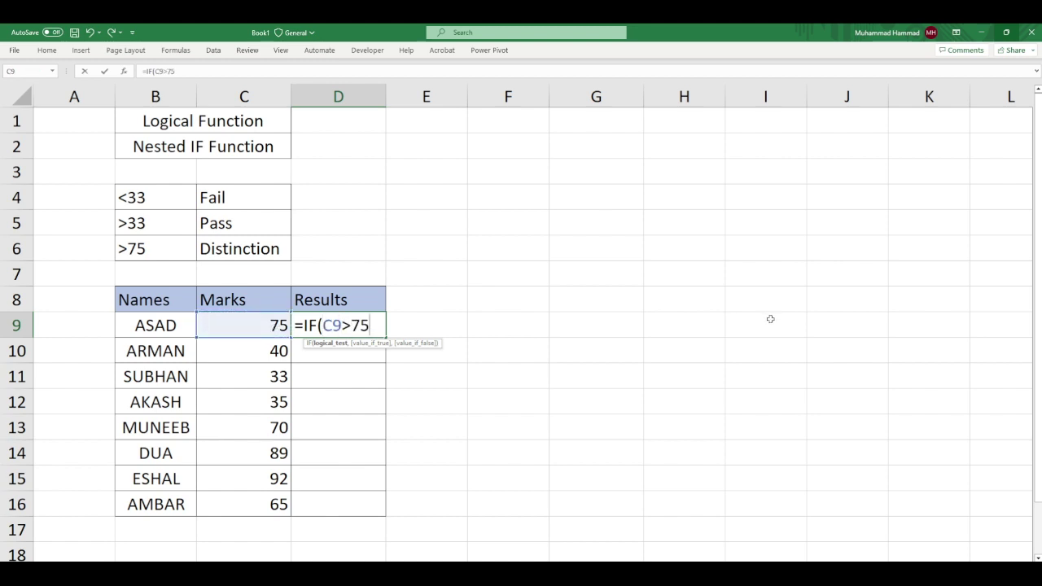
pyautogui.write(',')
pyautogui.write('"D')
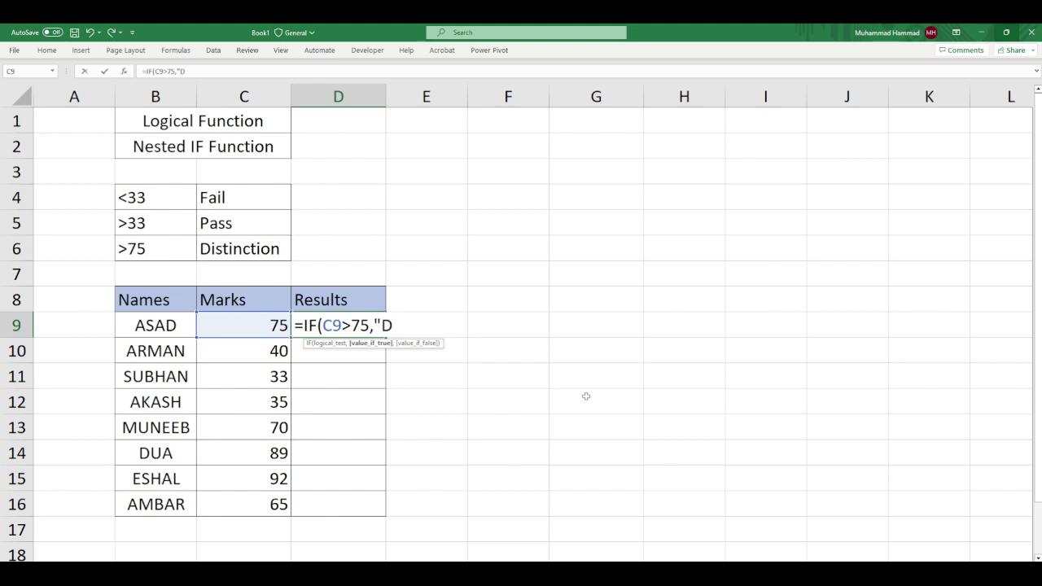
pyautogui.write('ist')
pyautogui.write('intion')
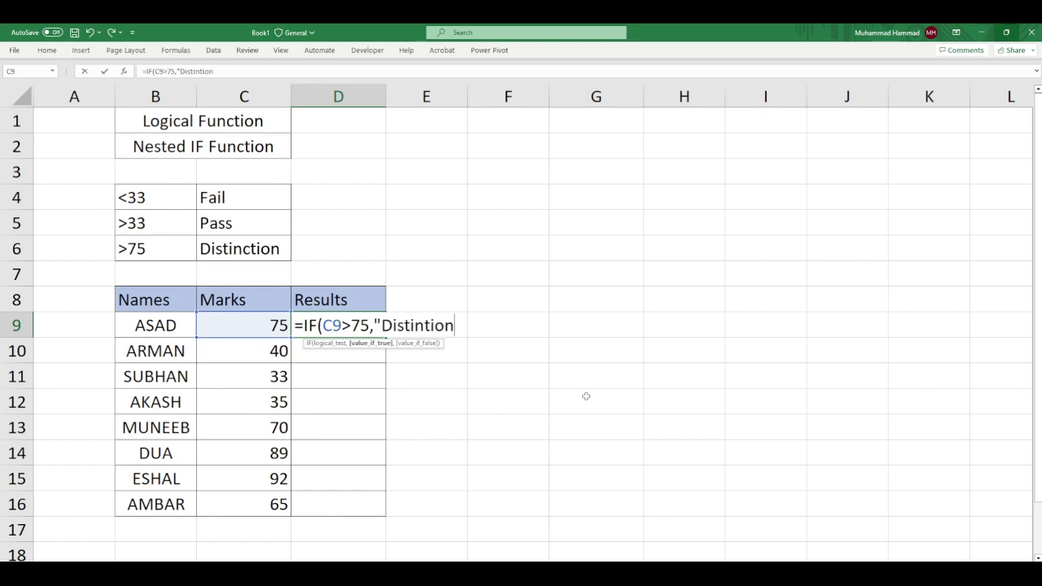
pyautogui.write('",')
pyautogui.write('if')
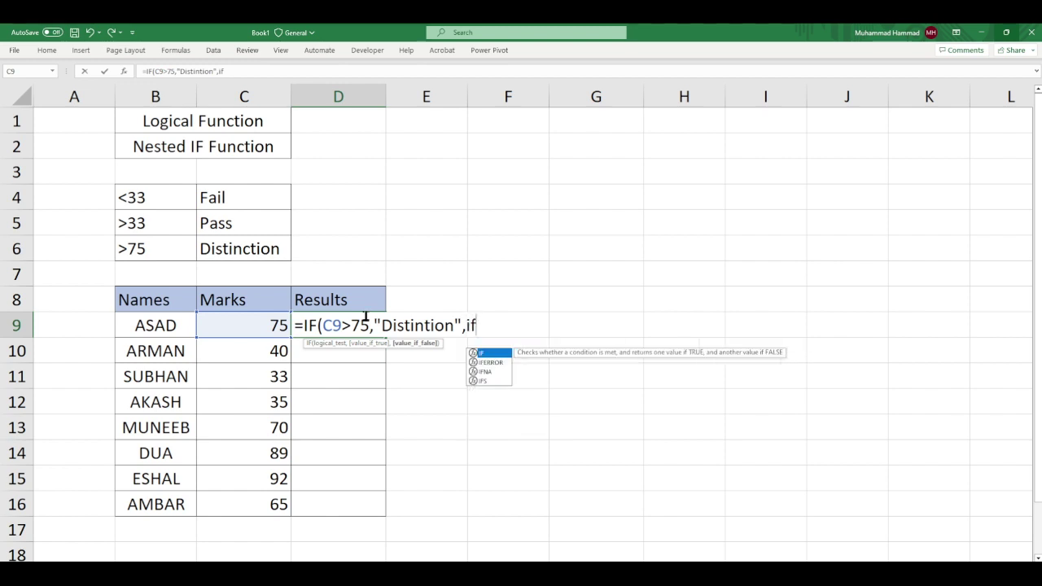
# Add the nested test C9>33 returning "Pass", else "Fail", correcting the PAss typo.
pyautogui.press('Tab')
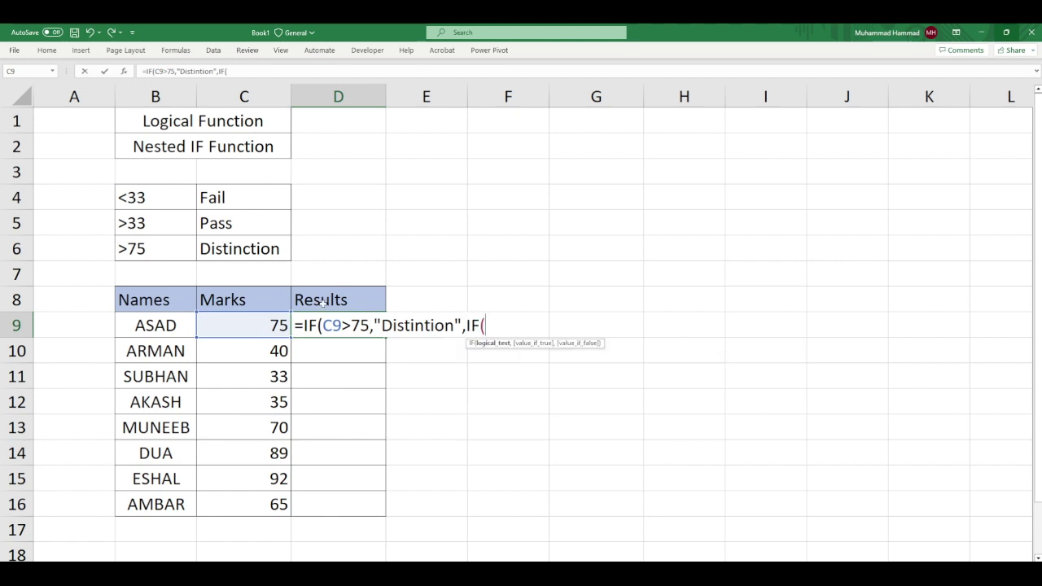
pyautogui.click(275, 320)
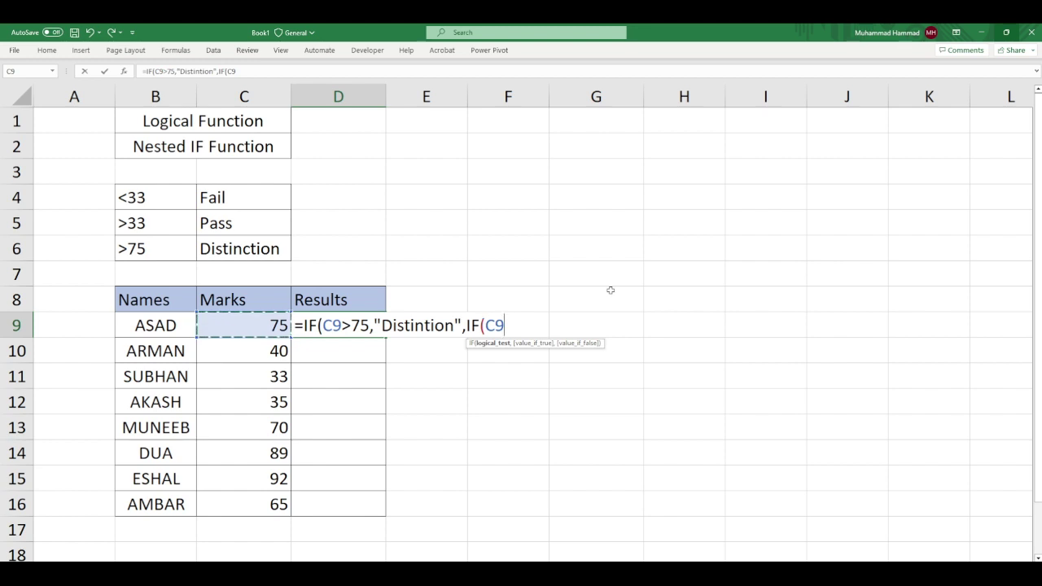
pyautogui.write('>33')
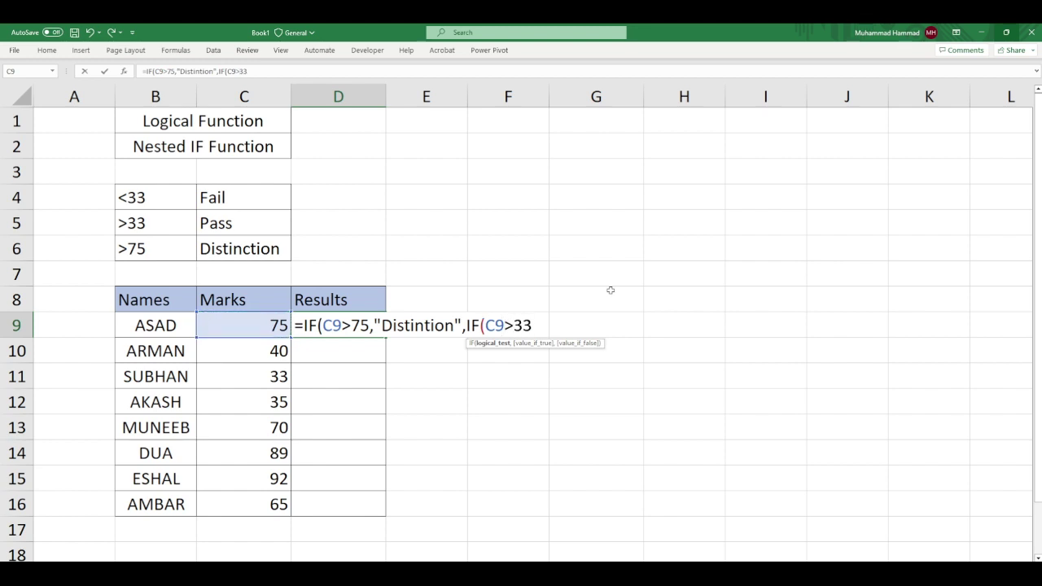
pyautogui.write(',')
pyautogui.write('"PAss')
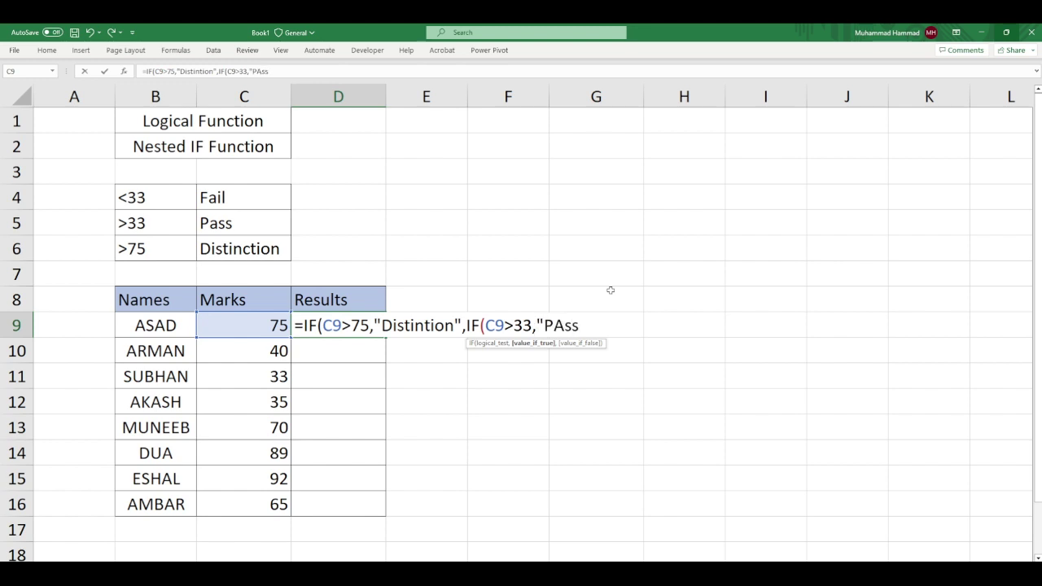
pyautogui.press('BackSpace')
pyautogui.press('BackSpace')
pyautogui.press('BackSpace')
pyautogui.write('a')
pyautogui.write('ss"')
pyautogui.write(',')
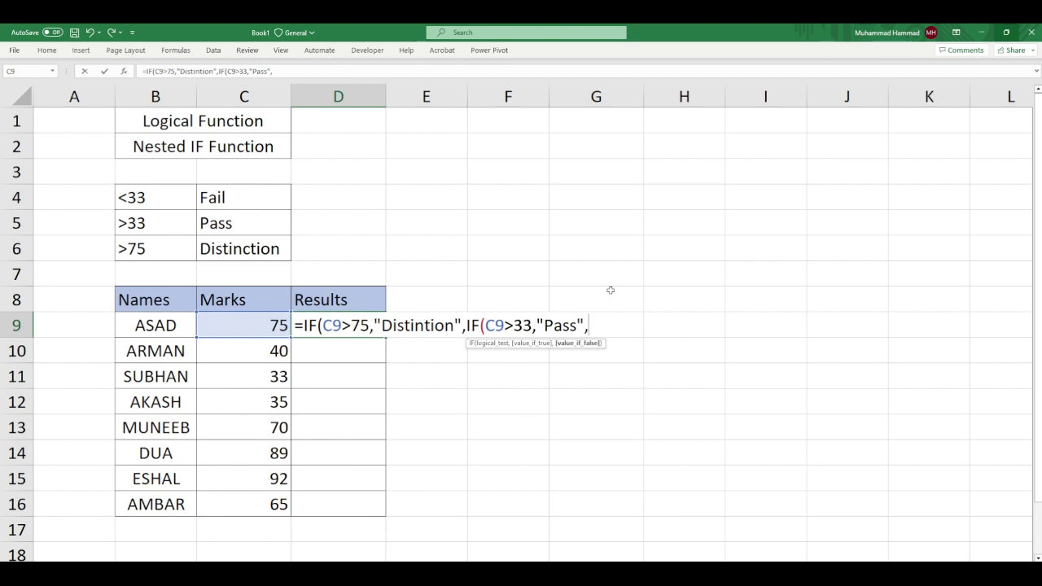
pyautogui.write('"Fail')
pyautogui.write('")')
pyautogui.write(')')
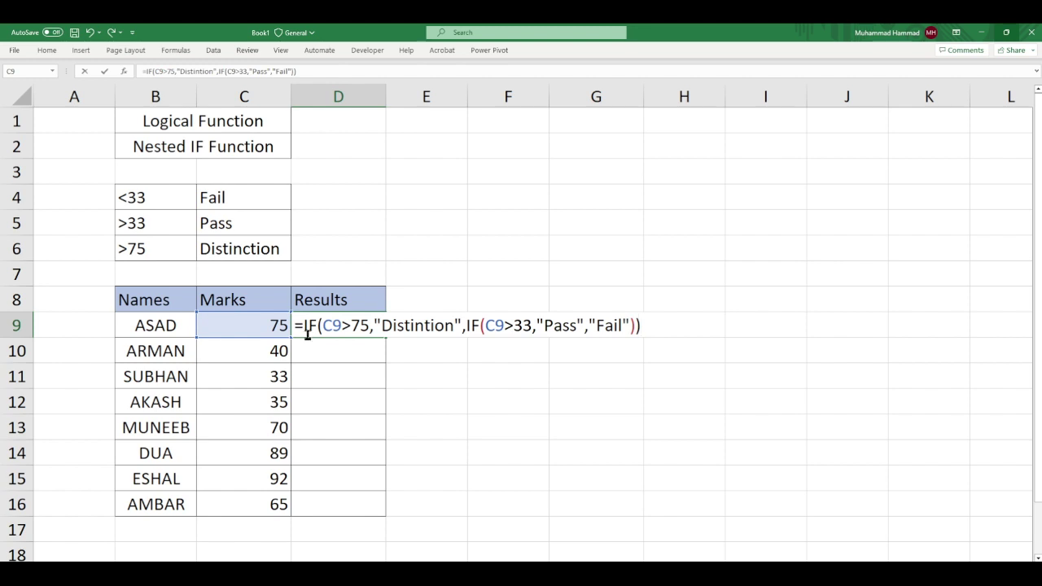
pyautogui.moveTo(304, 325); pyautogui.dragTo(462, 325)
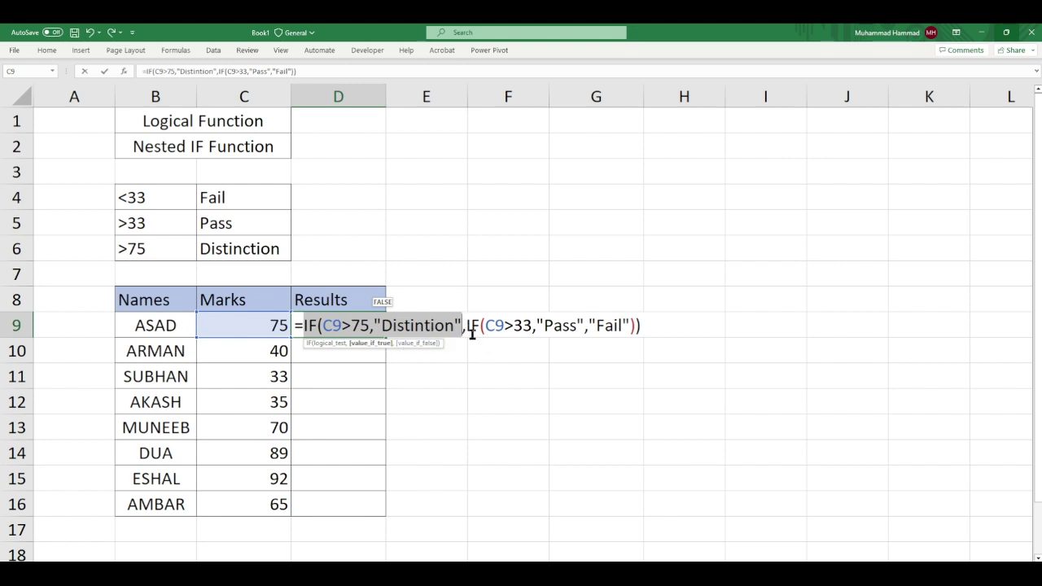
pyautogui.moveTo(466, 325); pyautogui.dragTo(636, 326)
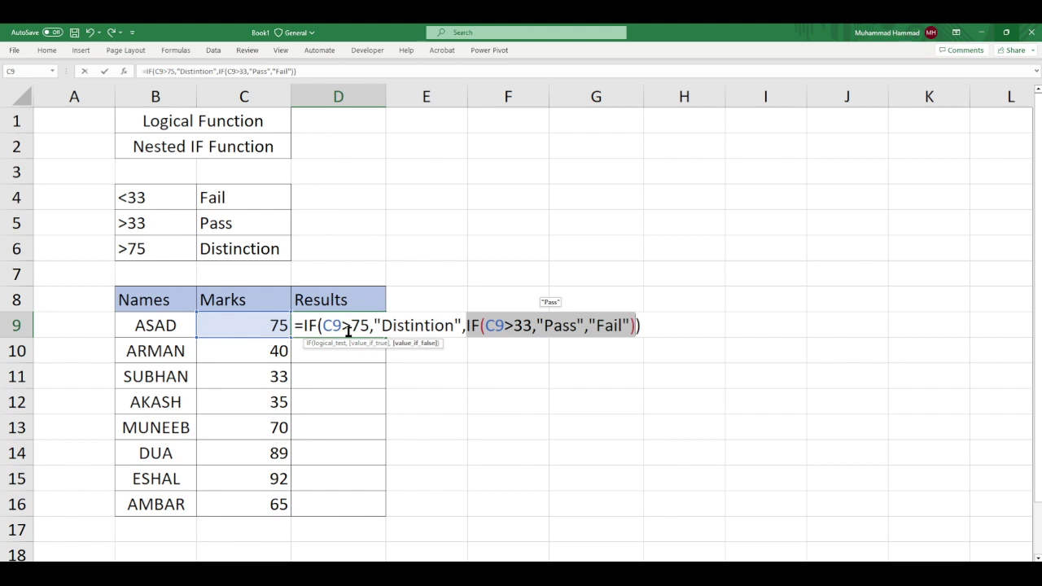
# Commit the nested IF in D9 so the mark of 75 shows Pass.
pyautogui.press('Escape')
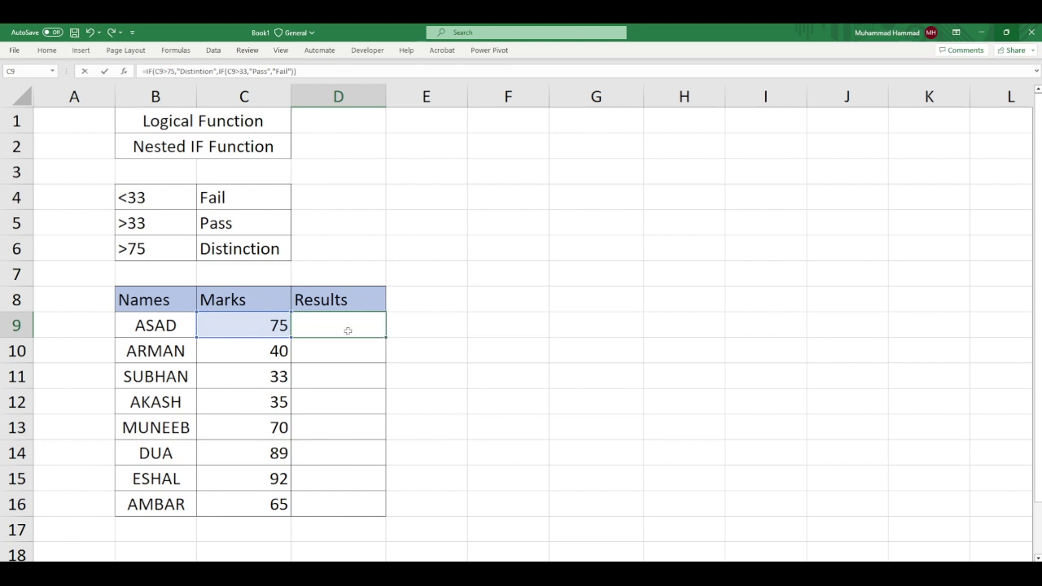
pyautogui.press('Return')
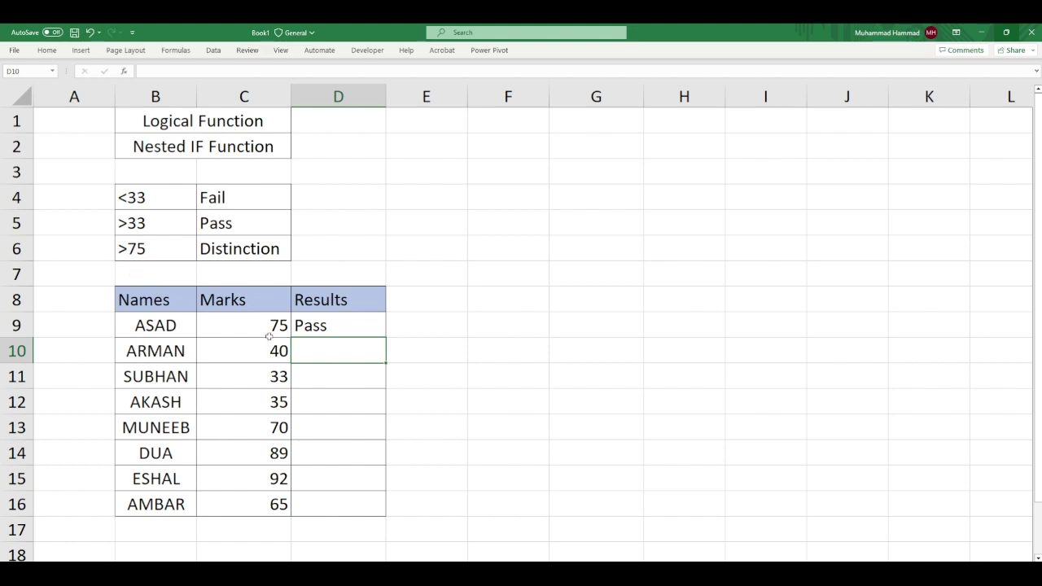
pyautogui.click(363, 331)
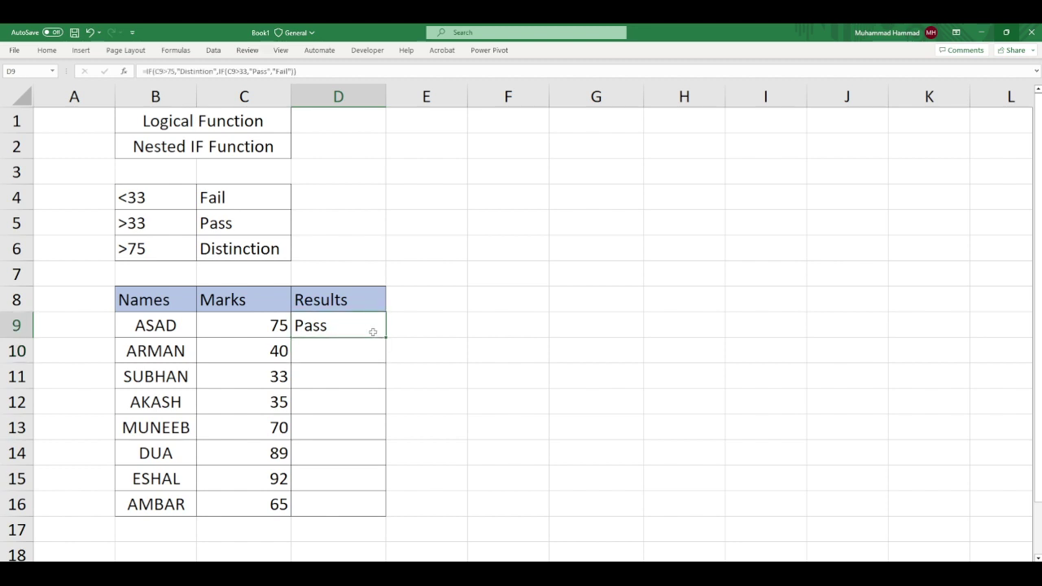
# Copy D9's formula down through D16 so each student gets Pass, Fail or Distintion.
pyautogui.moveTo(386, 338); pyautogui.dragTo(363, 508)
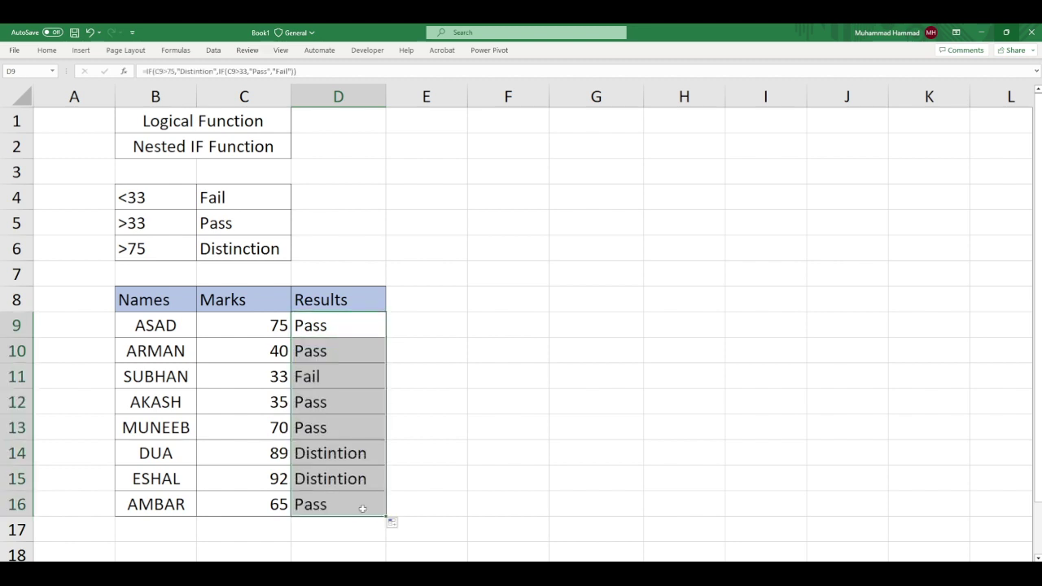
pyautogui.click(432, 463)
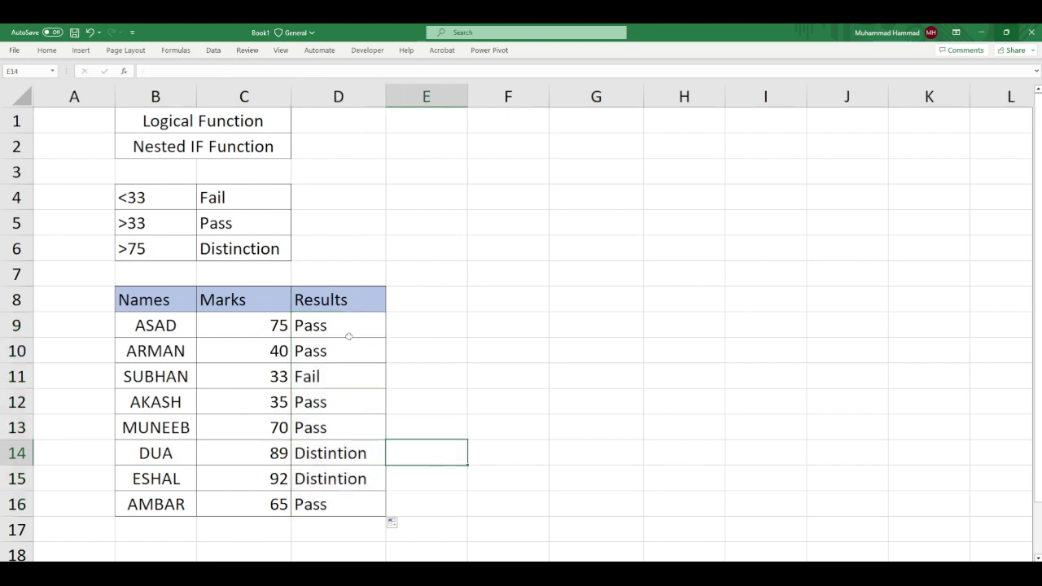